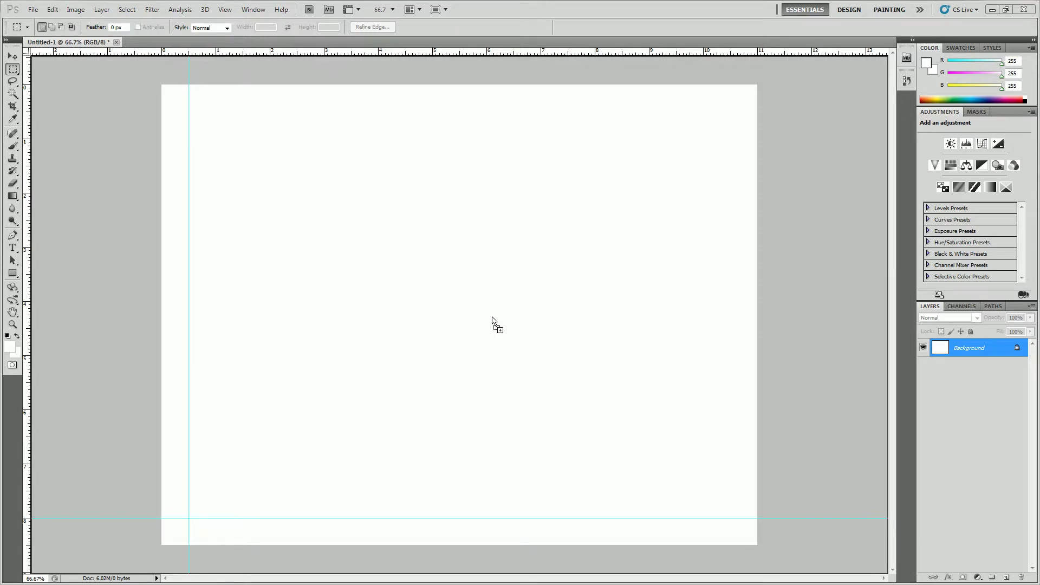
# Step: Commit the placed 8x11 final render so it fills the page over the white background
pyautogui.moveTo(492, 320); pyautogui.dragTo(490, 314)
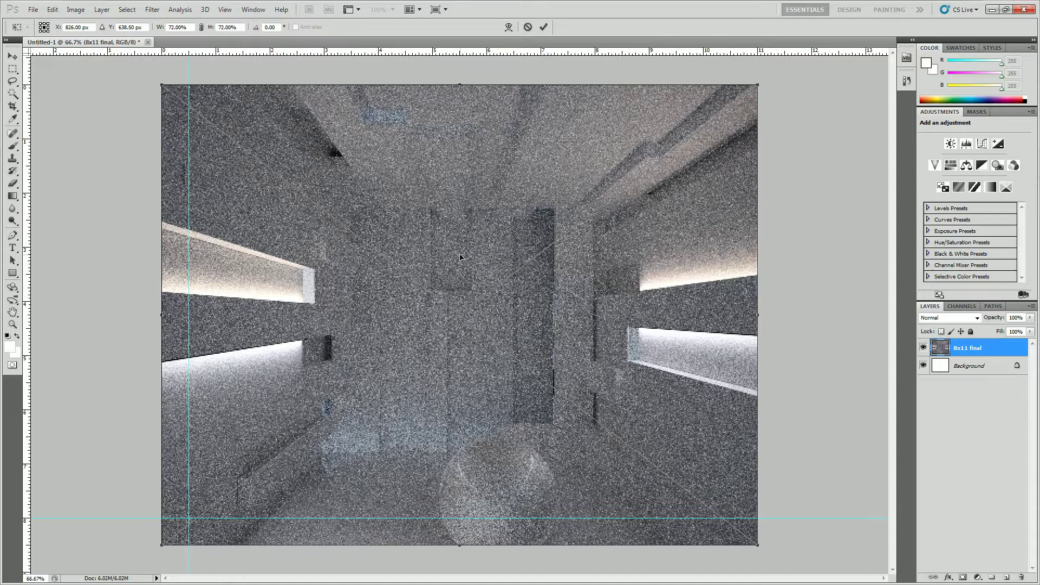
pyautogui.press('Return')
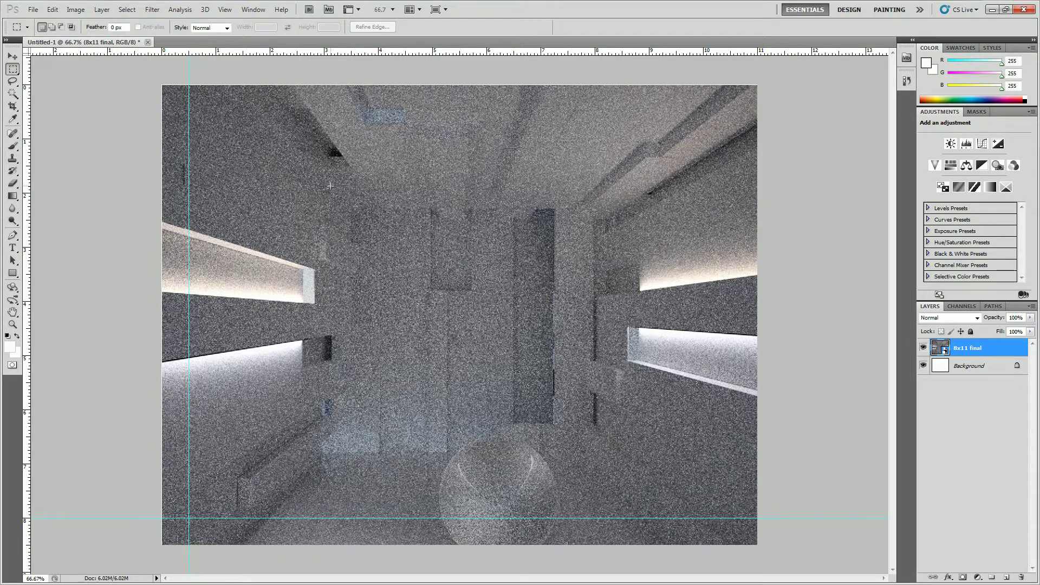
# Step: Delete the accidental empty text layer and draw a paragraph text box at the canvas's lower left
pyautogui.click(13, 248)
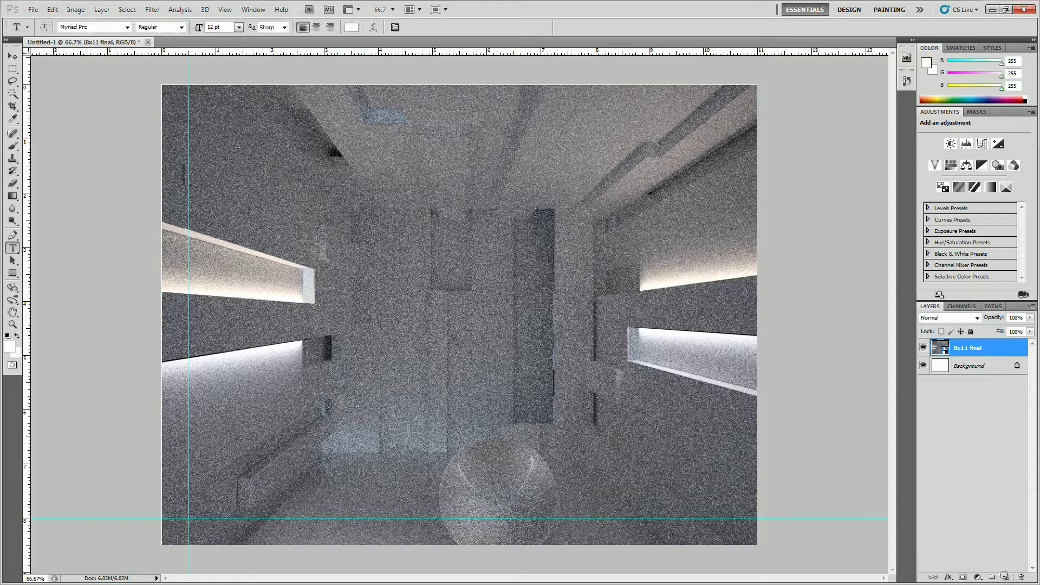
pyautogui.click(123, 447)
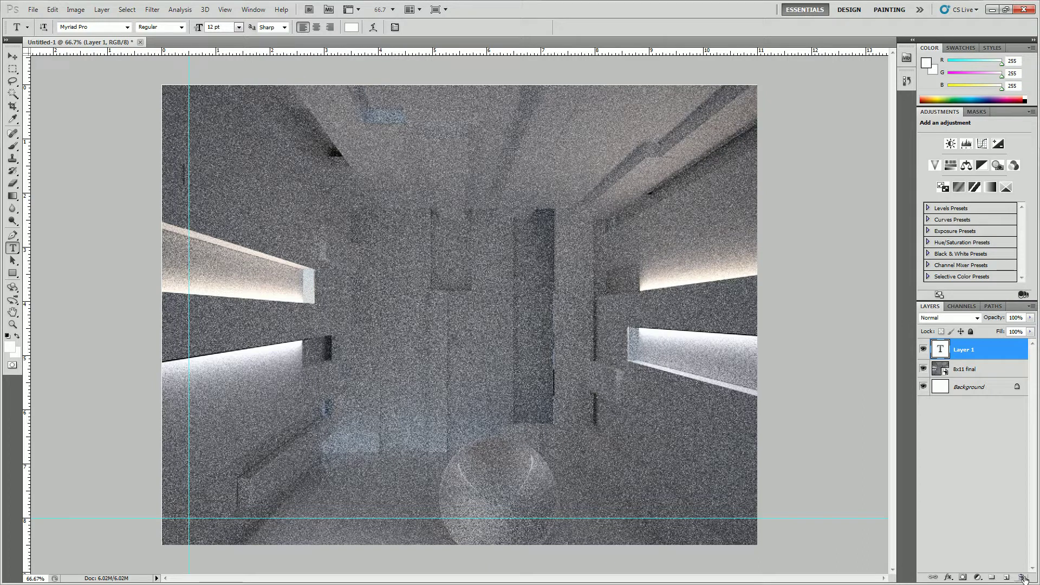
pyautogui.click(1021, 578)
pyautogui.click(512, 221)
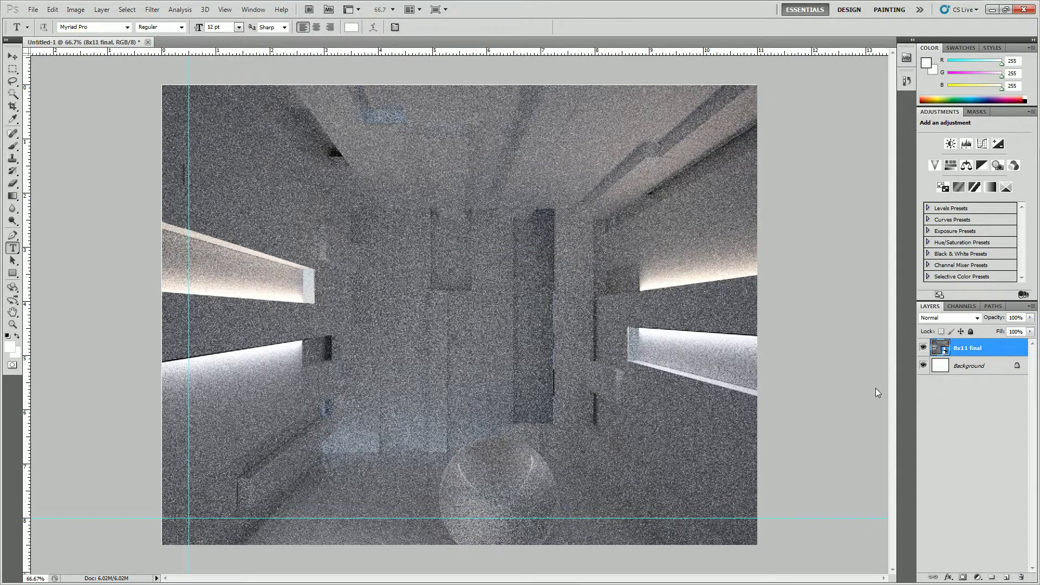
pyautogui.moveTo(369, 495); pyautogui.dragTo(214, 477)
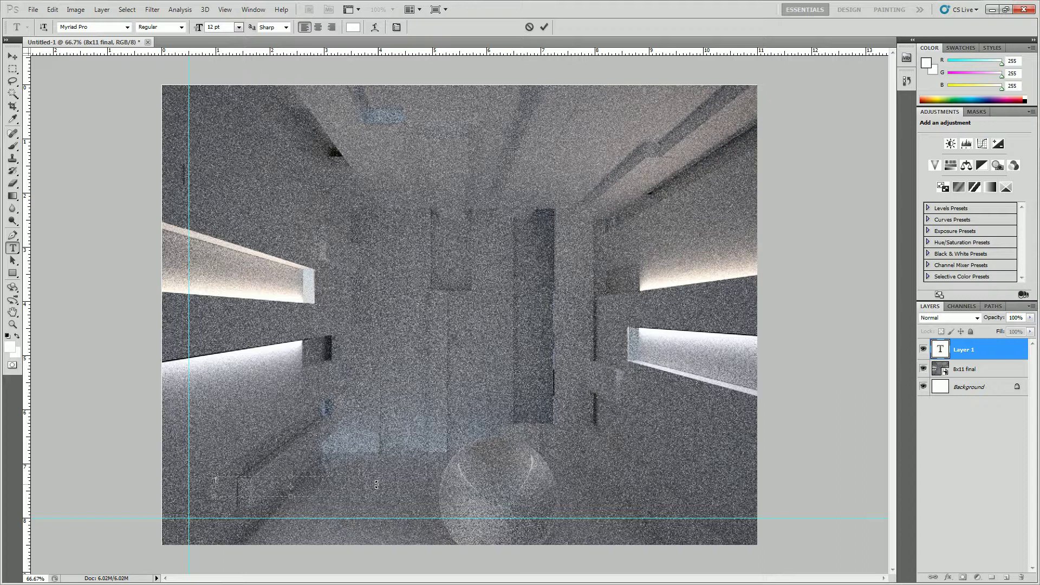
# Step: Type the caption 'RENDER TIME: 1 HOUR' and move it onto the bottom-left guides
pyautogui.write('HOUR')
pyautogui.press('BackSpace')
pyautogui.press('BackSpace')
pyautogui.press('BackSpace')
pyautogui.press('BackSpace')
pyautogui.press('BackSpace')
pyautogui.press('BackSpace')
pyautogui.write('RENDER TIME: 1 HOUR')
pyautogui.click(12, 56)
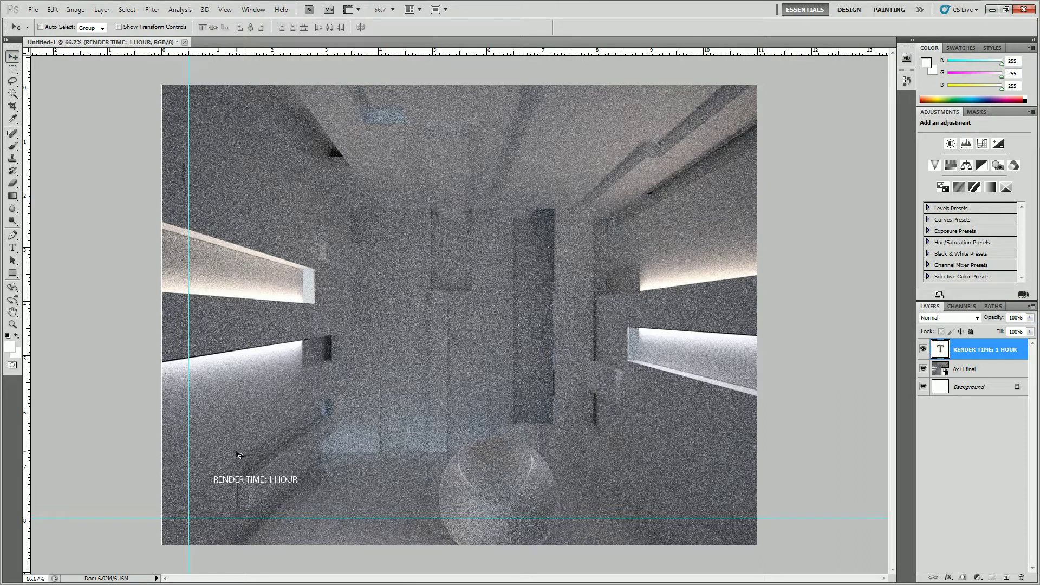
pyautogui.moveTo(257, 489); pyautogui.dragTo(233, 523)
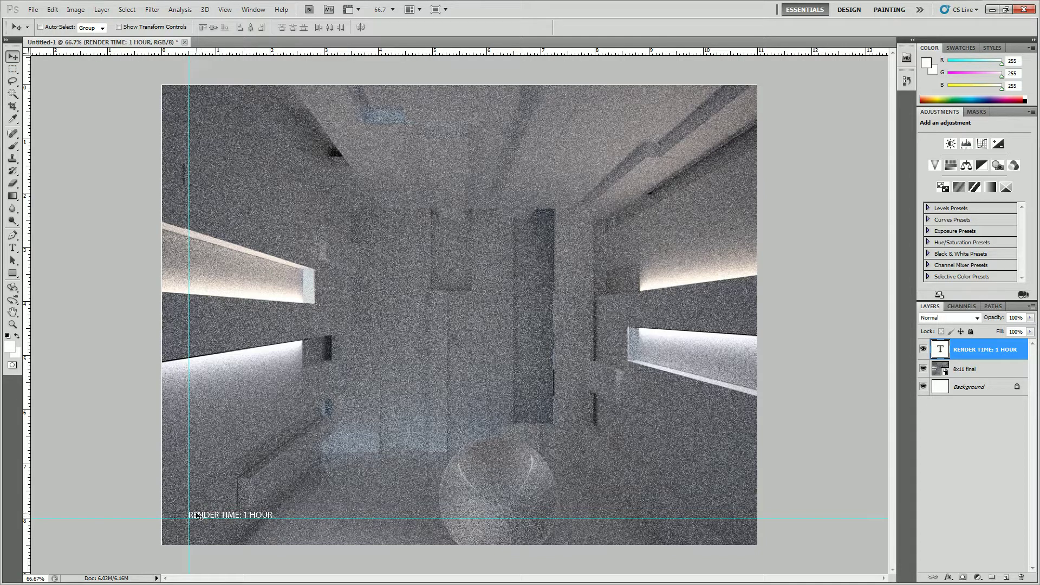
pyautogui.click(11, 248)
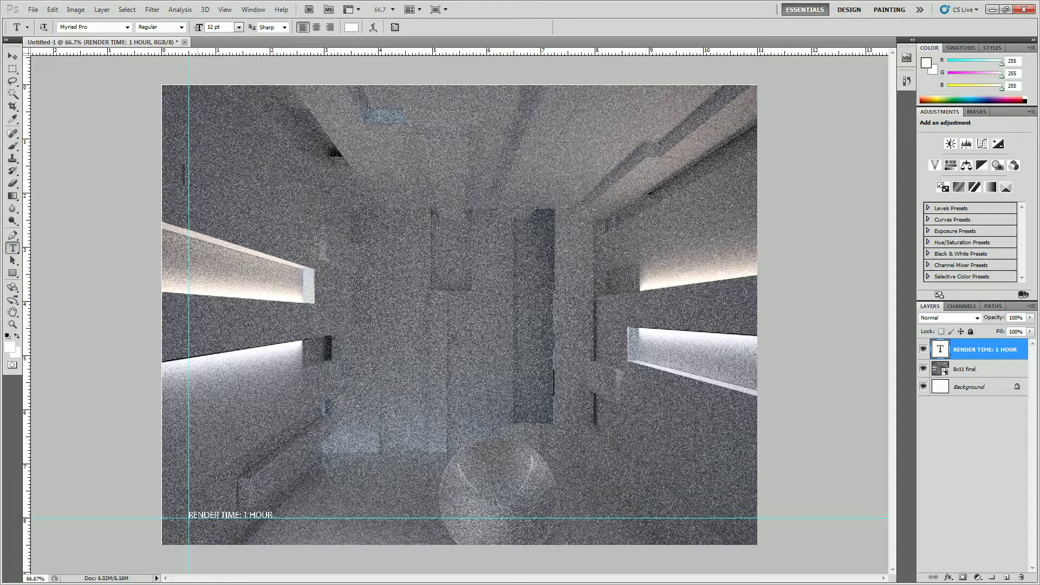
# Step: Insert the author's full name and a dash before the render-time caption
pyautogui.click(198, 516)
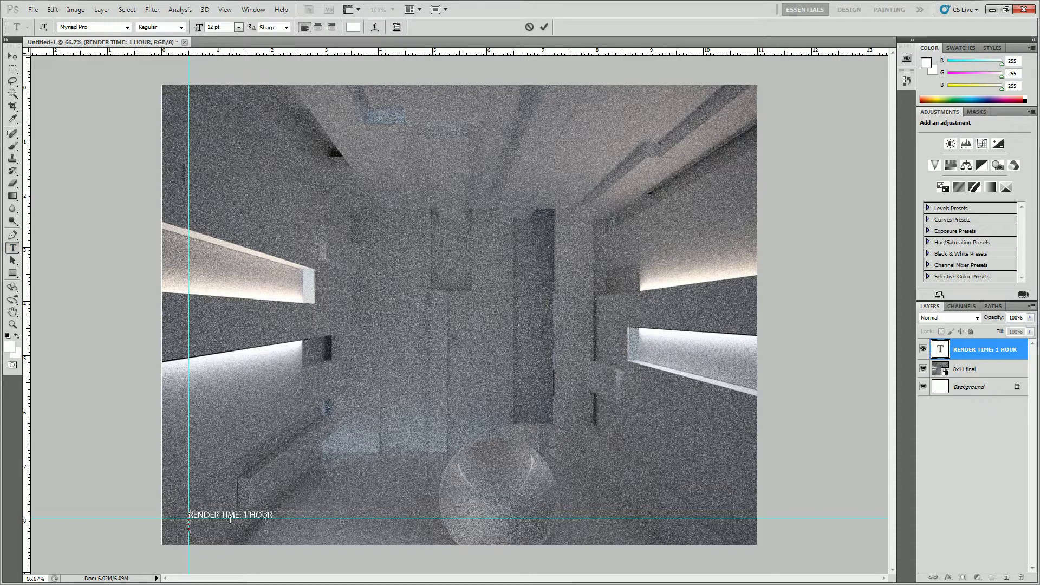
pyautogui.write('KEVIN GRIENDLING ')
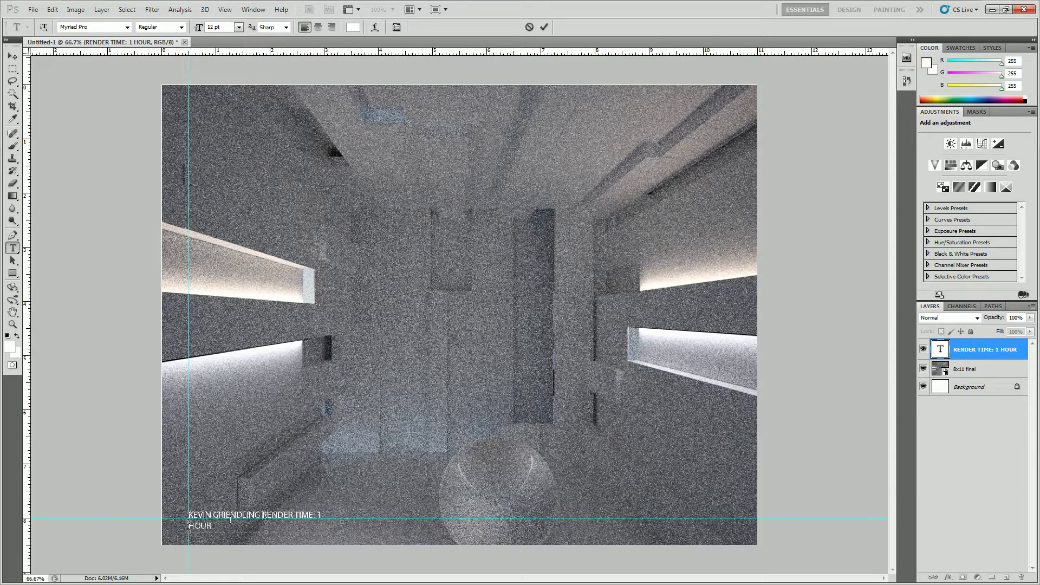
pyautogui.write('-')
pyautogui.click(12, 56)
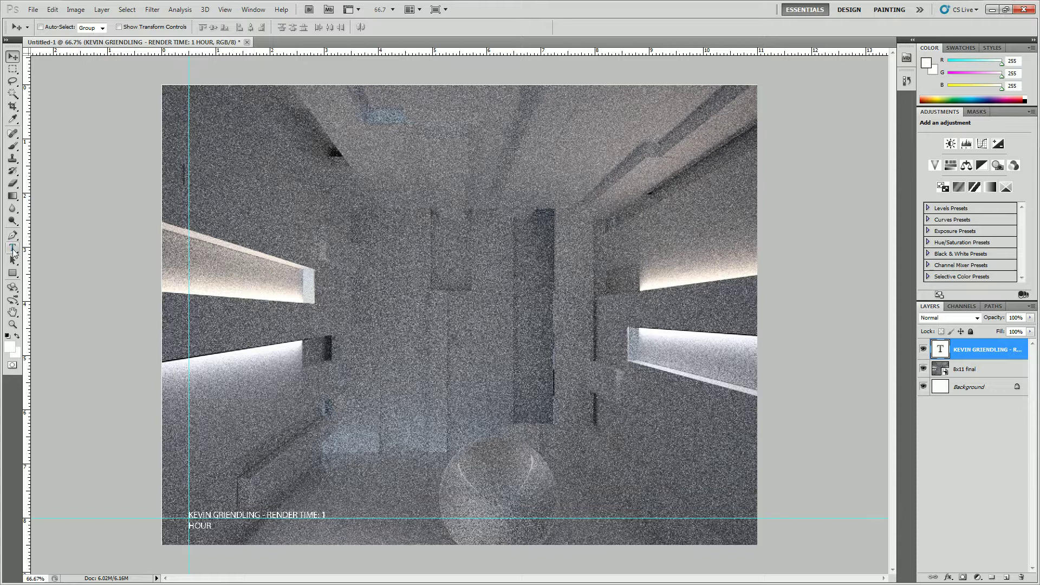
# Step: Widen the caption text box so the whole caption fits on one line
pyautogui.click(13, 248)
pyautogui.click(325, 518)
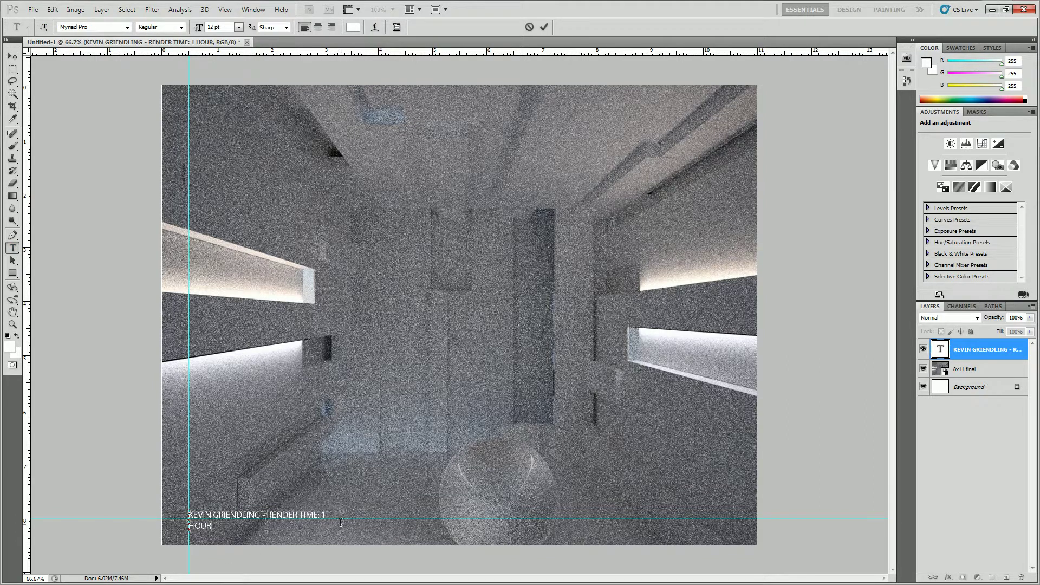
pyautogui.moveTo(341, 523); pyautogui.dragTo(410, 531)
pyautogui.click(13, 69)
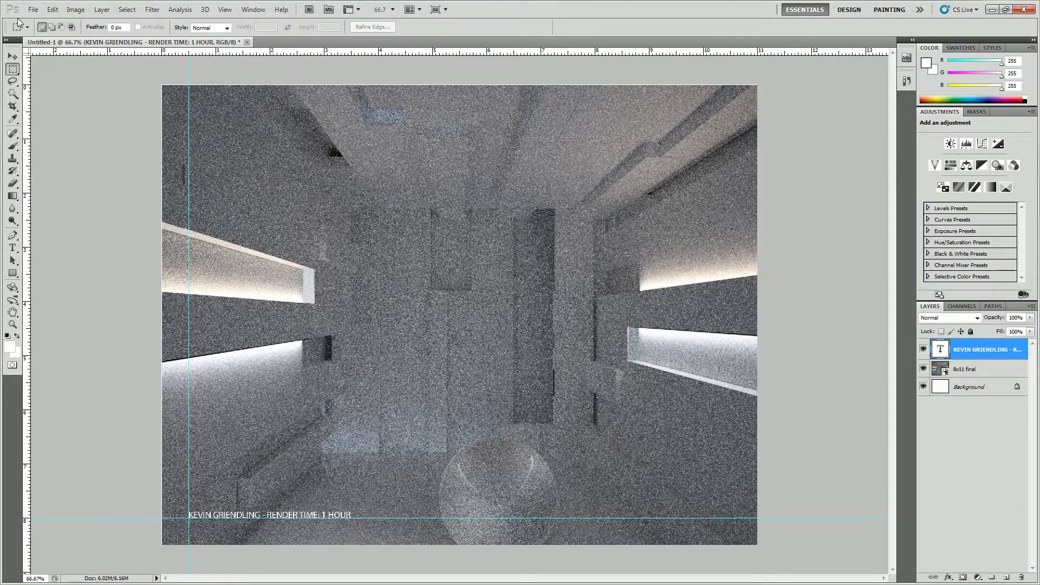
# Step: In Save As, browse to cadlab > class folders > 17 FA - Arch 221 > Module 1
pyautogui.click(32, 9)
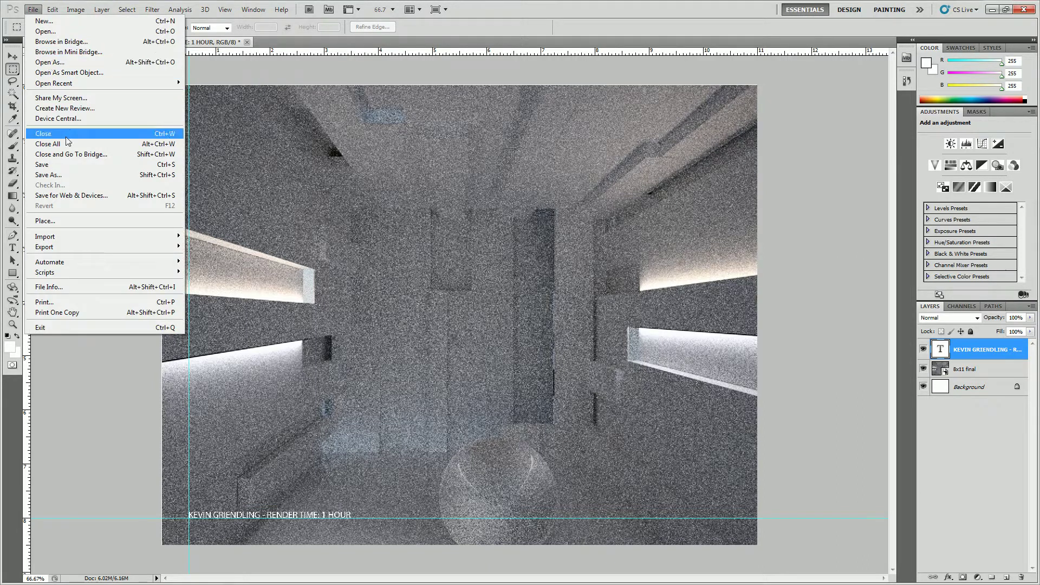
pyautogui.click(57, 173)
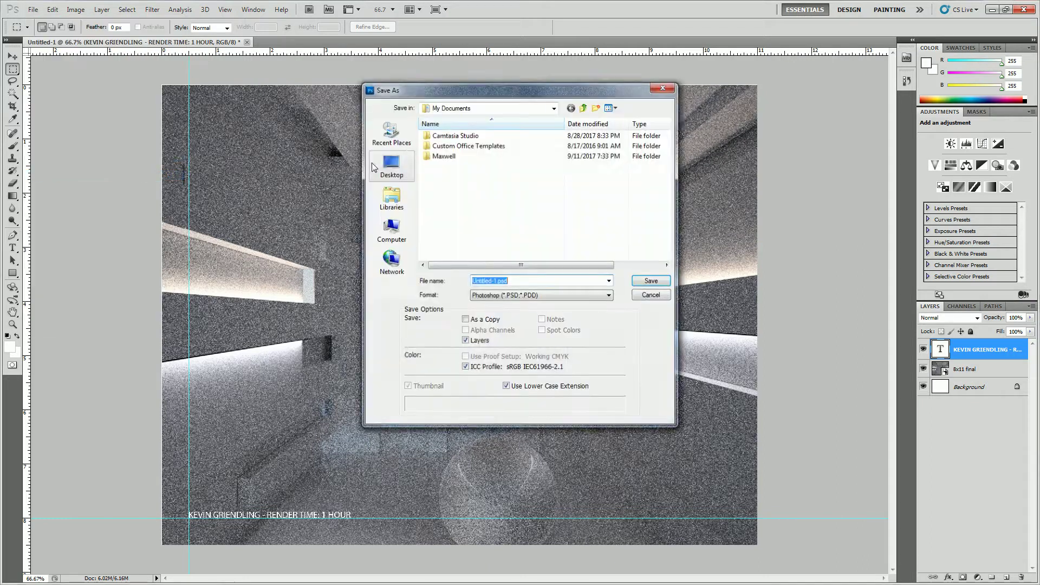
pyautogui.click(391, 229)
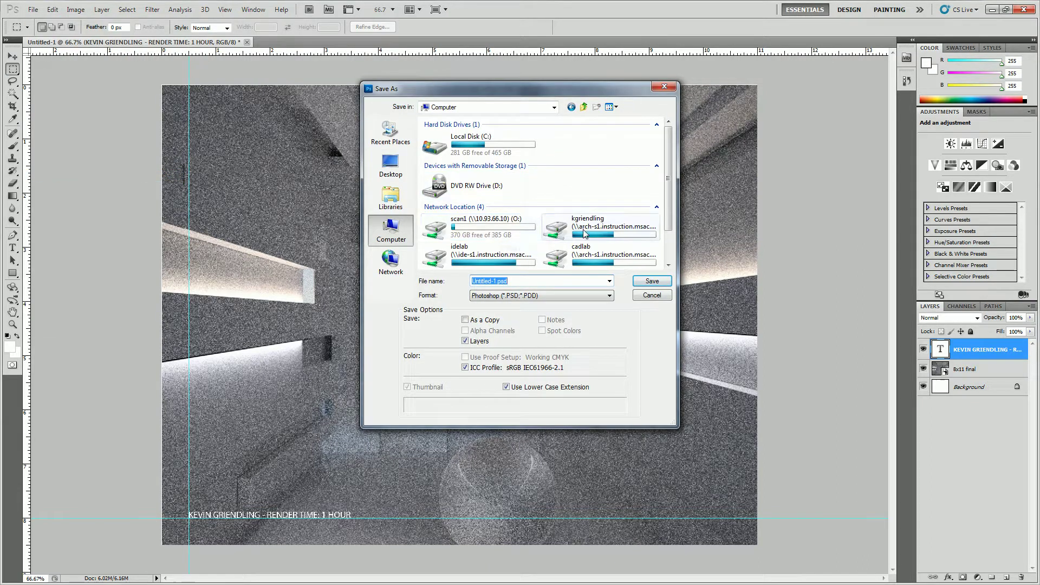
pyautogui.click(601, 255)
pyautogui.doubleClick(581, 253)
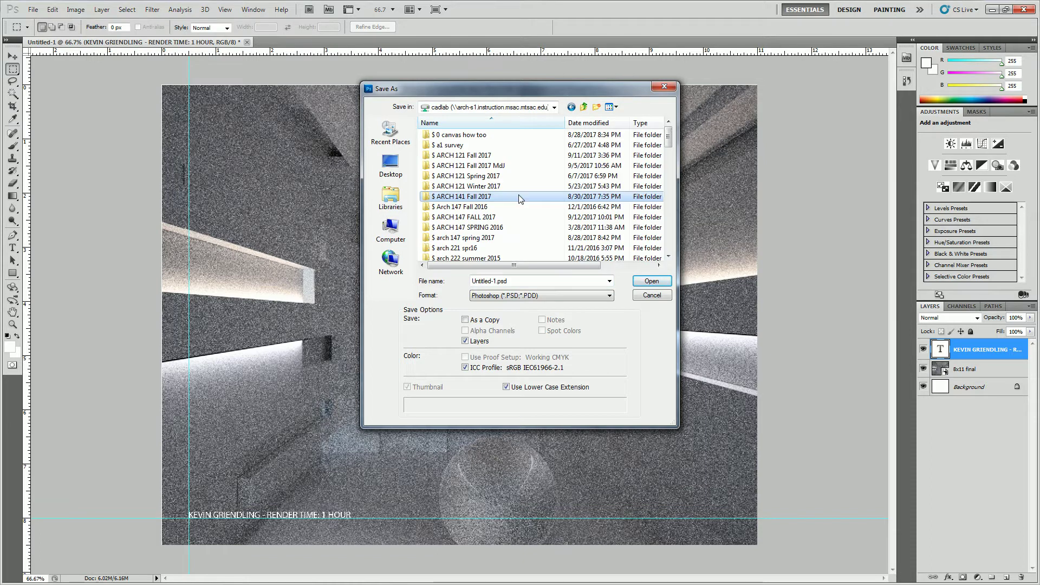
pyautogui.doubleClick(468, 146)
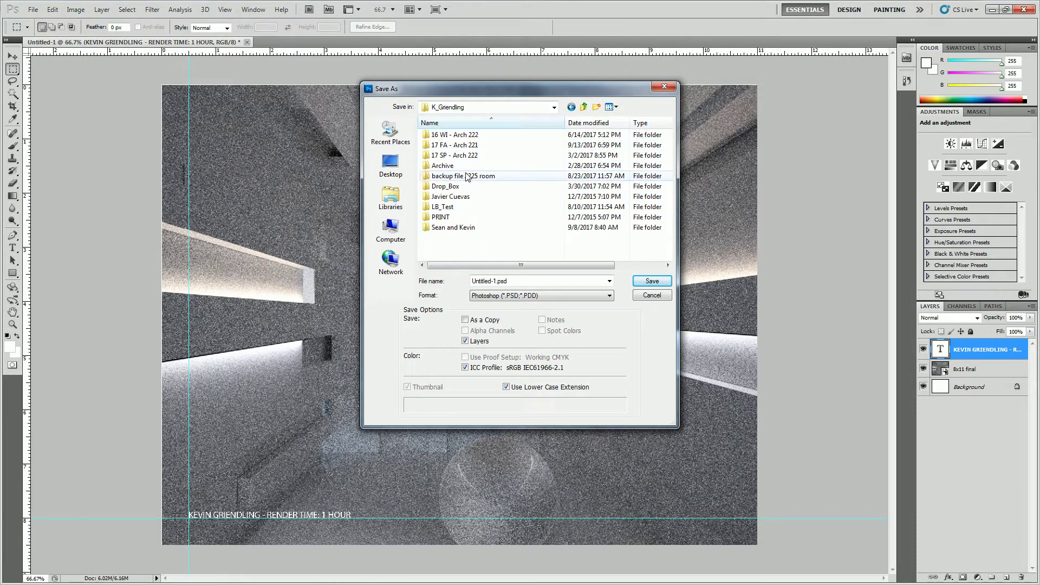
pyautogui.doubleClick(461, 145)
pyautogui.doubleClick(445, 135)
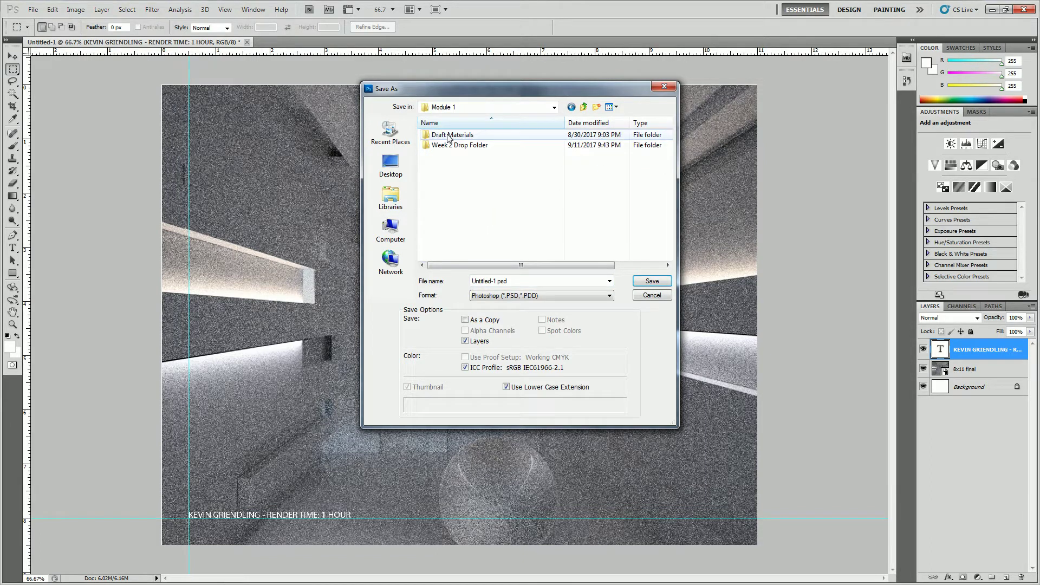
# Step: Create a new folder named 'Module 1 Final' inside Module 1
pyautogui.rightClick(458, 168)
pyautogui.moveTo(428, 265)
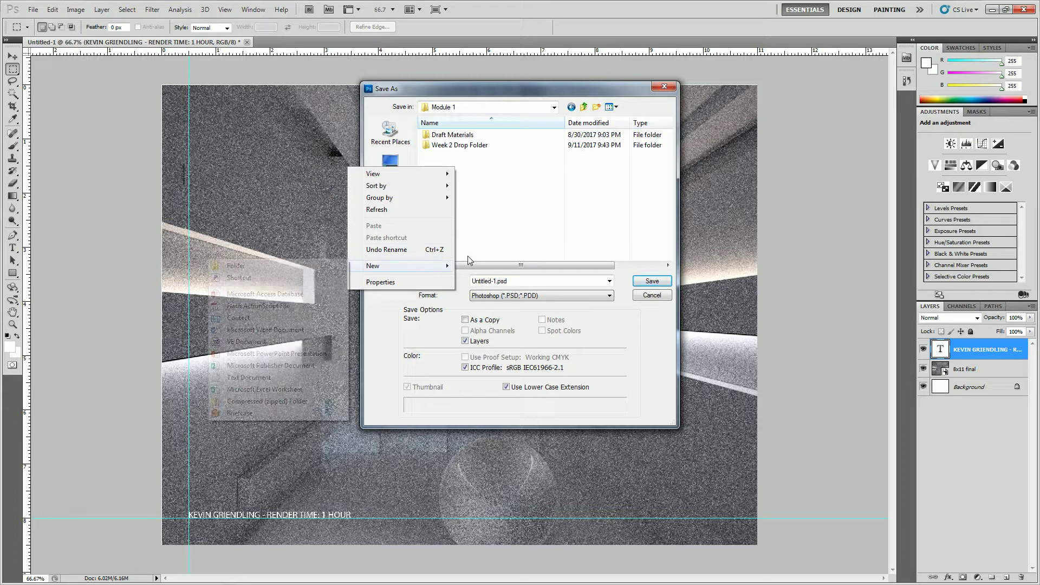
pyautogui.click(330, 265)
pyautogui.write('mODULE 1')
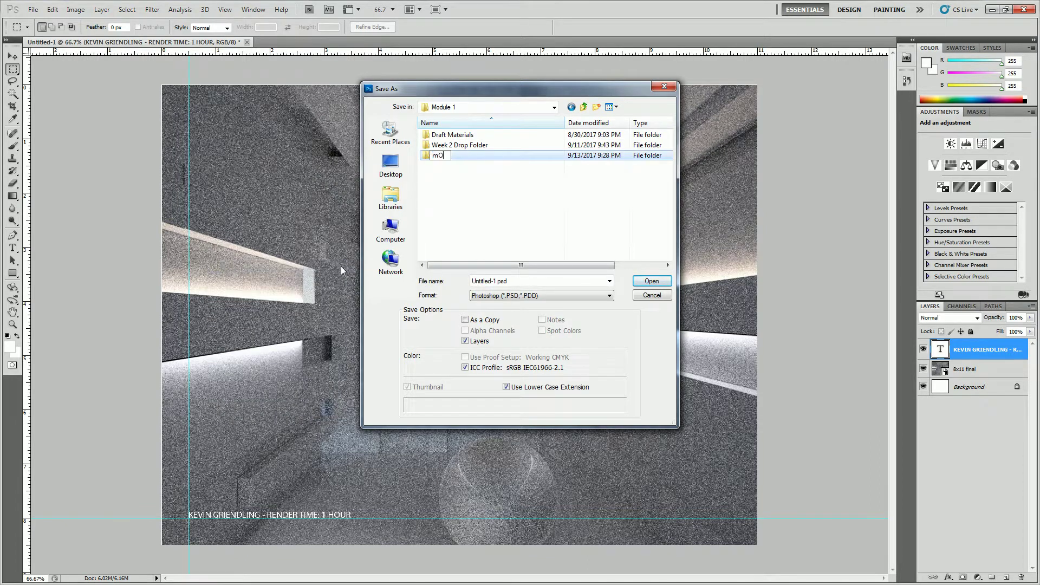
pyautogui.press('BackSpace')
pyautogui.press('BackSpace')
pyautogui.press('BackSpace')
pyautogui.press('BackSpace')
pyautogui.press('BackSpace')
pyautogui.press('BackSpace')
pyautogui.press('BackSpace')
pyautogui.press('BackSpace')
pyautogui.write('Module 1 Final')
# Step: Open the Module 1 Final folder and set the save format to JPEG
pyautogui.doubleClick(458, 157)
pyautogui.click(517, 296)
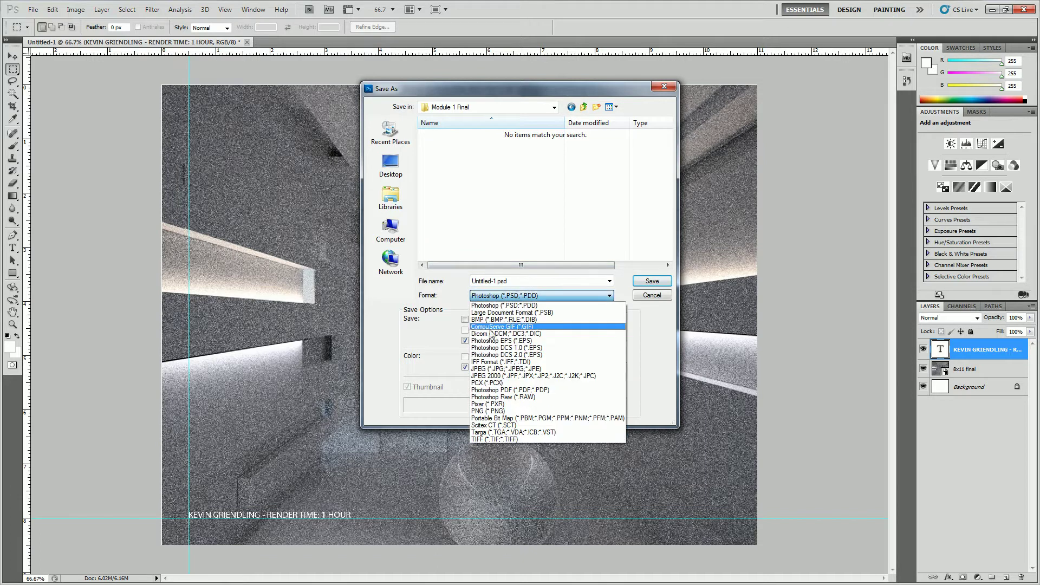
pyautogui.click(501, 368)
# Step: Name the file with the author's name followed by '- sample'
pyautogui.click(472, 280)
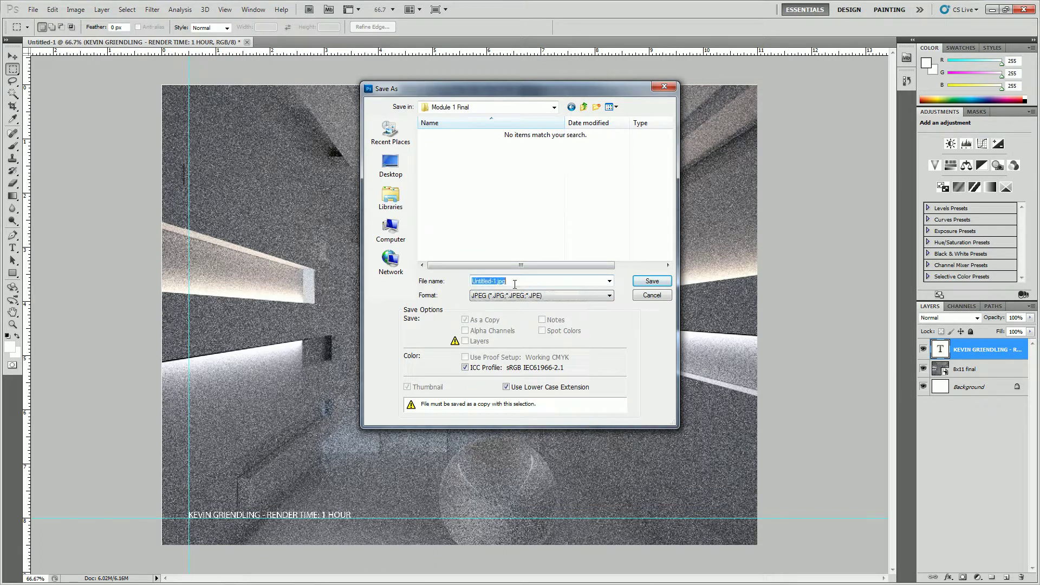
pyautogui.moveTo(498, 281); pyautogui.dragTo(454, 282)
pyautogui.write('kevin griendling - samo')
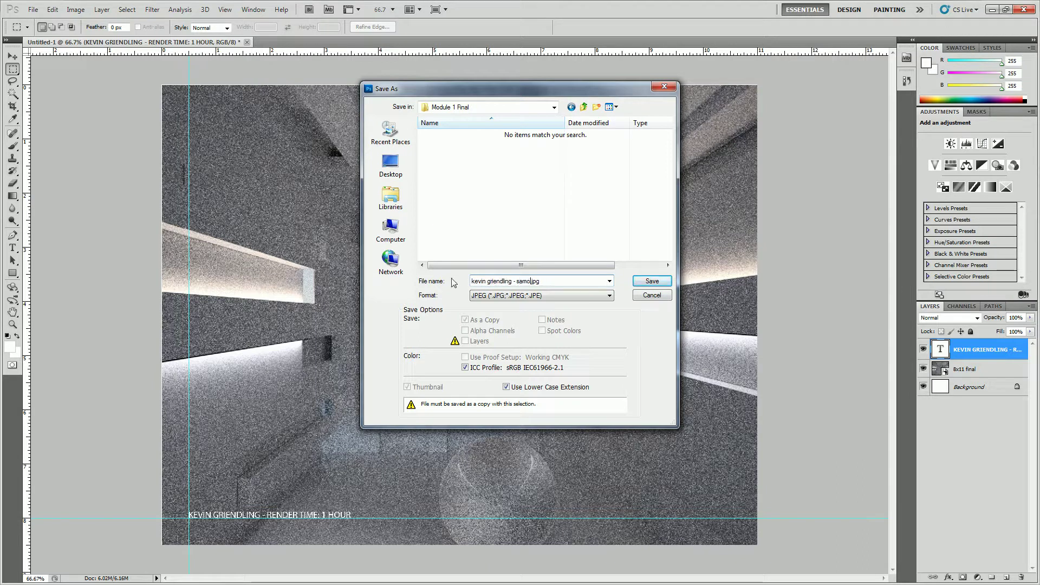
pyautogui.press('BackSpace')
pyautogui.write('ple')
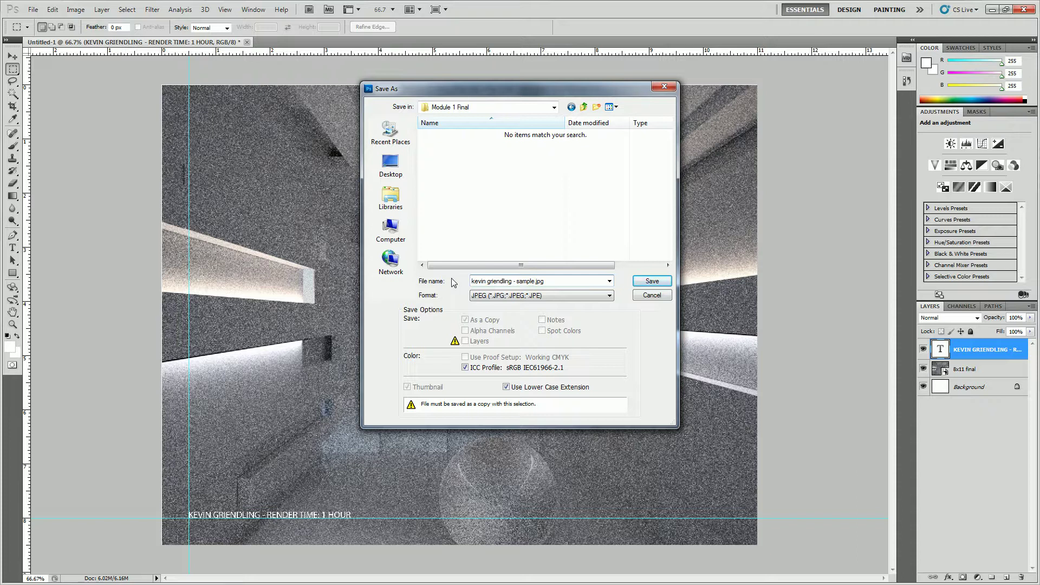
# Step: Save the JPEG at quality 12 (Maximum)
pyautogui.click(636, 280)
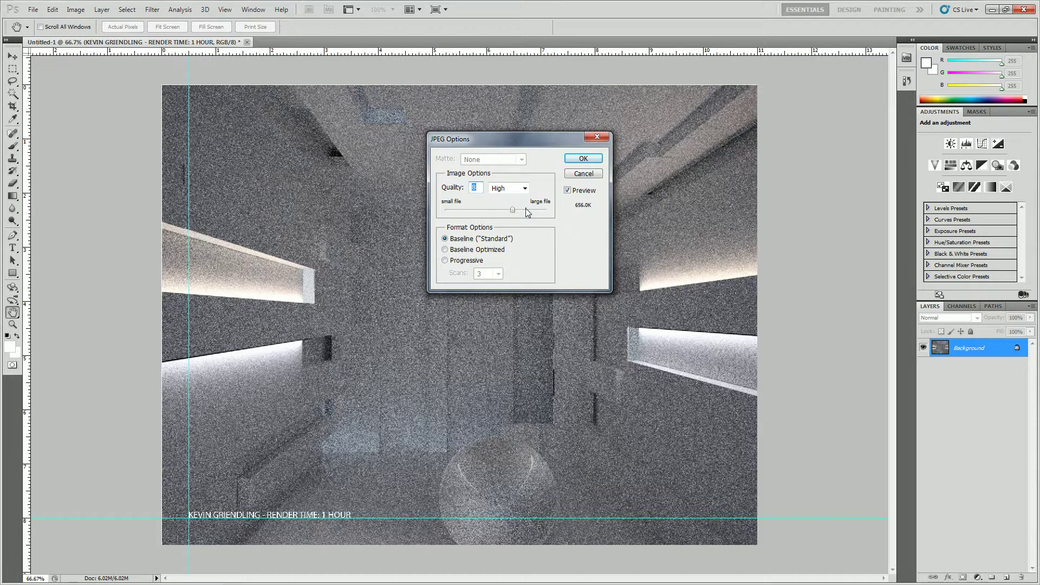
pyautogui.moveTo(526, 208); pyautogui.dragTo(548, 210)
pyautogui.click(582, 161)
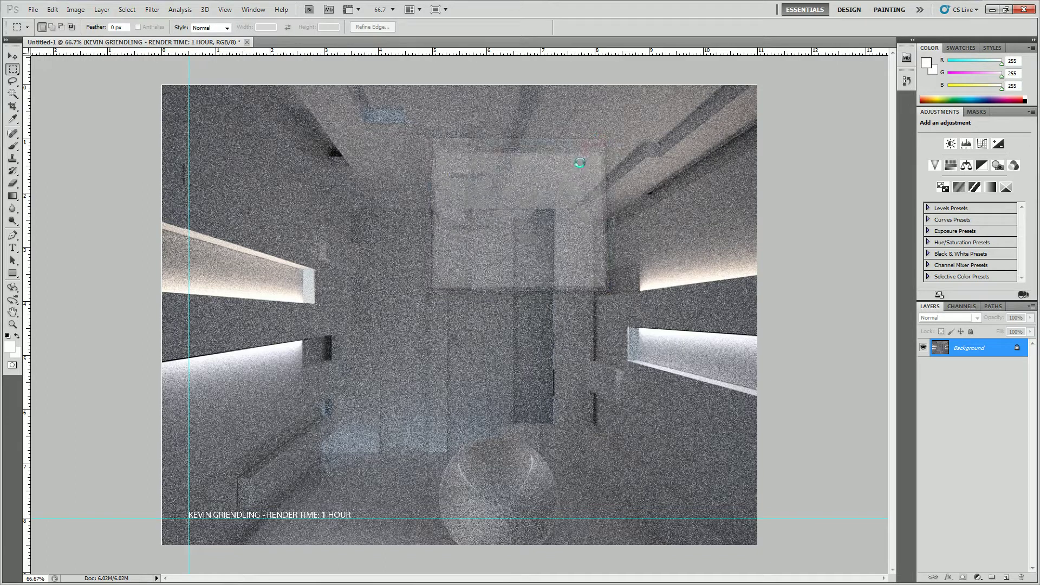